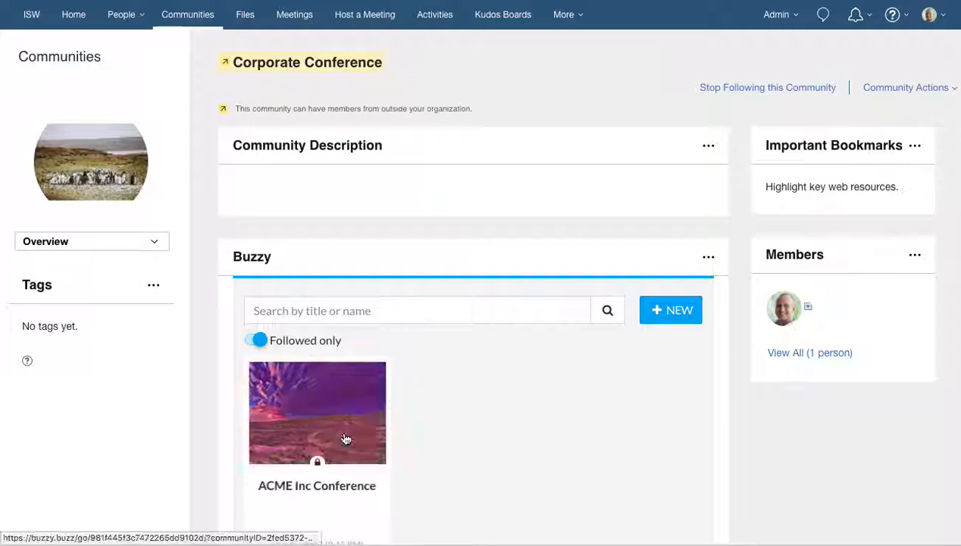
- Open the ACME Inc Conference buzz and look over its RSVP and Submit Abstracts sections
{"action": "left_click", "coordinate": [338, 441]}
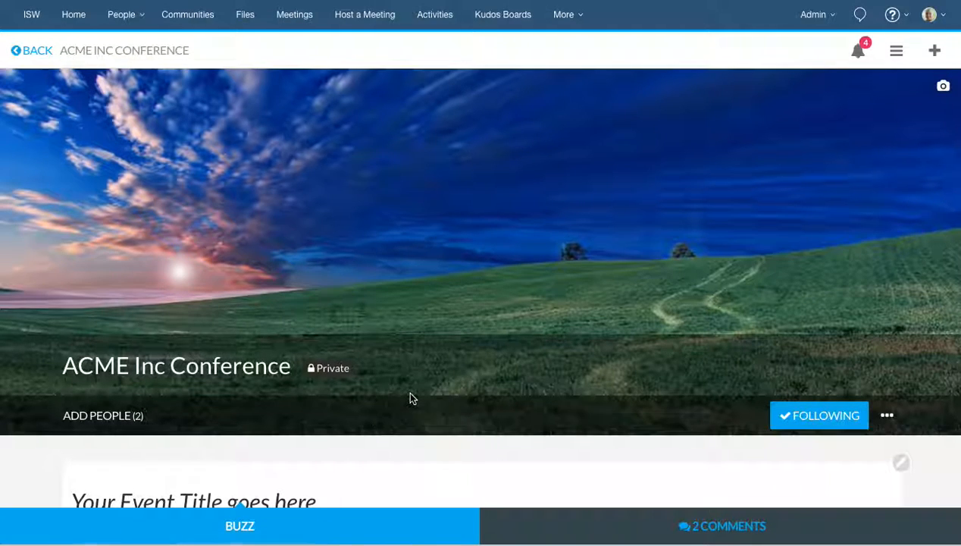
{"action": "scroll", "coordinate": [410, 397], "scroll_direction": "down", "scroll_amount": 8}
{"action": "scroll", "coordinate": [397, 392], "scroll_direction": "down", "scroll_amount": 1}
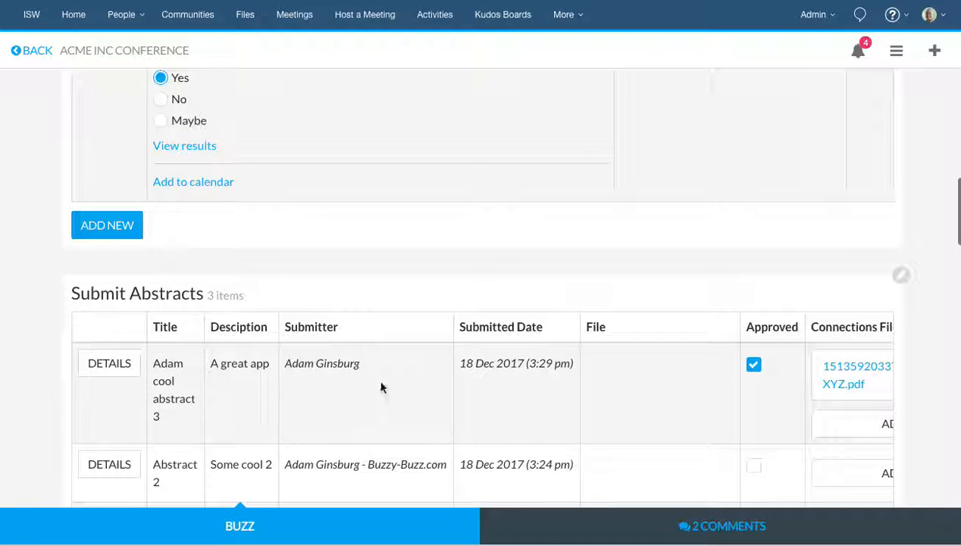
{"action": "scroll", "coordinate": [423, 223], "scroll_direction": "down", "scroll_amount": 1}
{"action": "scroll", "coordinate": [424, 223], "scroll_direction": "down", "scroll_amount": 8}
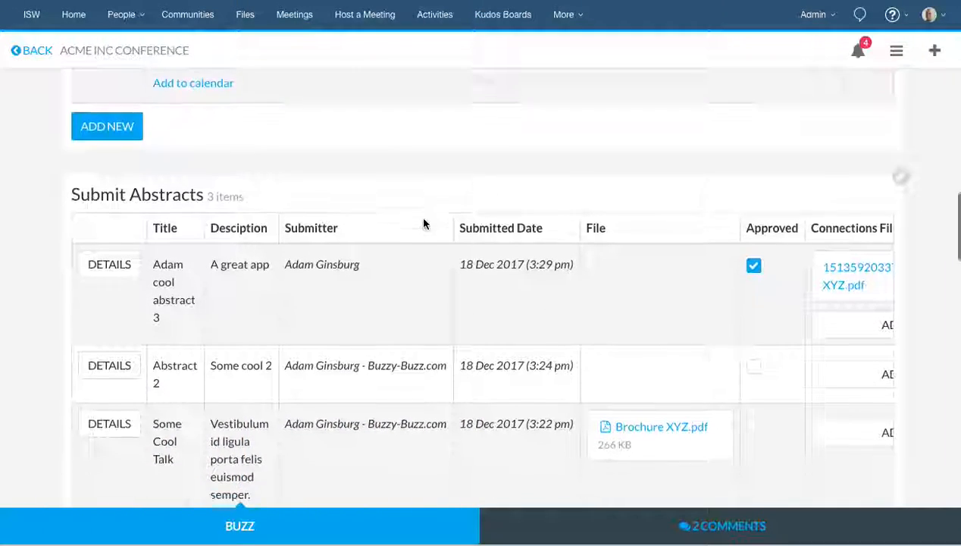
{"action": "scroll", "coordinate": [424, 223], "scroll_direction": "up", "scroll_amount": 6}
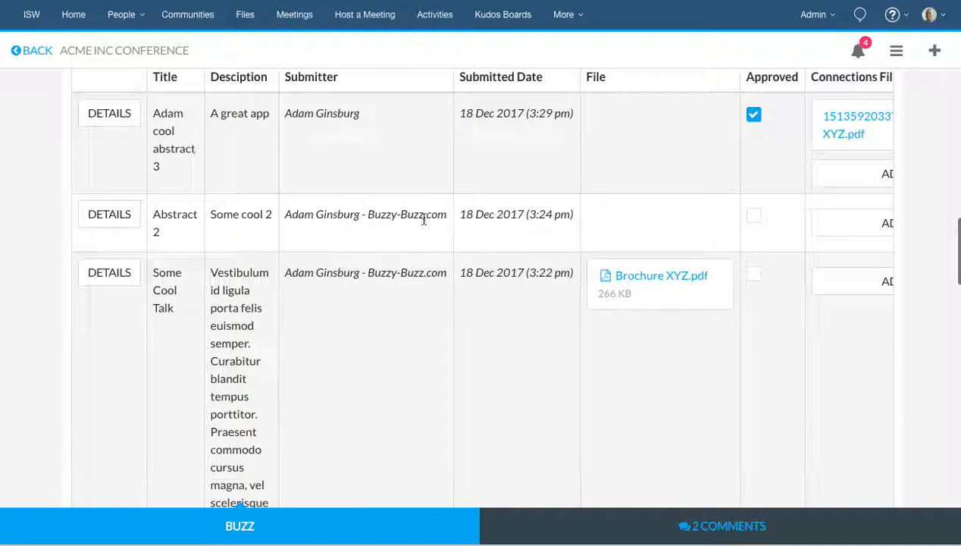
{"action": "scroll", "coordinate": [424, 222], "scroll_direction": "up", "scroll_amount": 2}
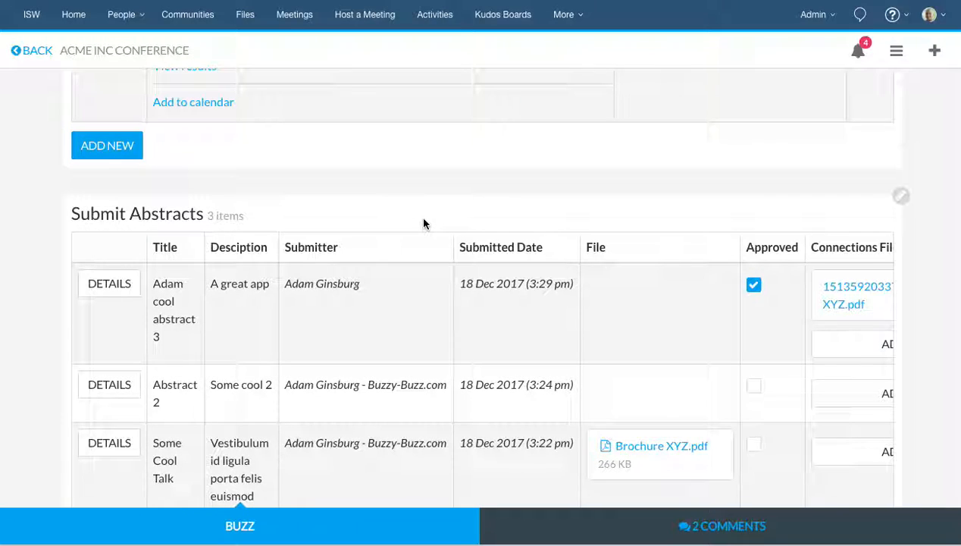
{"action": "scroll", "coordinate": [423, 223], "scroll_direction": "up", "scroll_amount": 4}
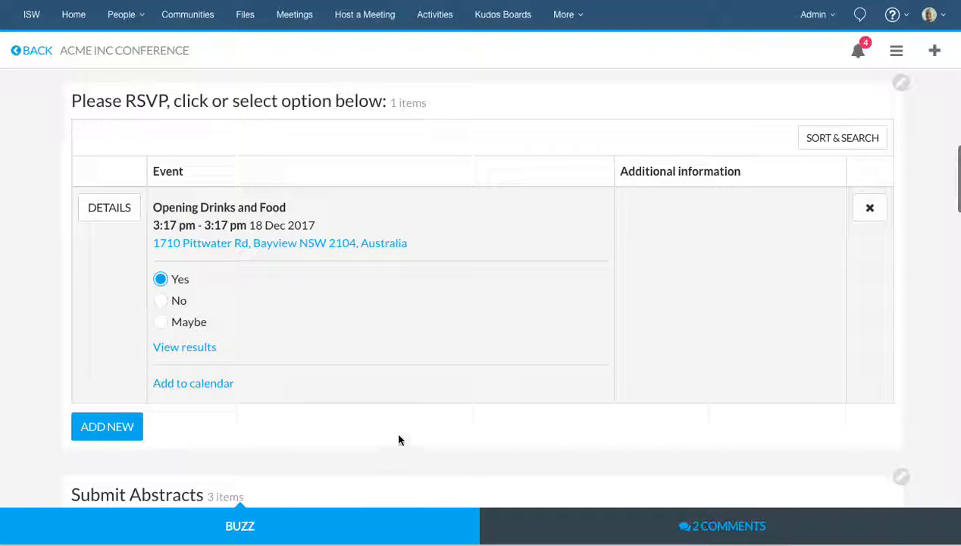
{"action": "mouse_move", "coordinate": [395, 440]}
{"action": "scroll", "coordinate": [395, 440], "scroll_direction": "down", "scroll_amount": 3}
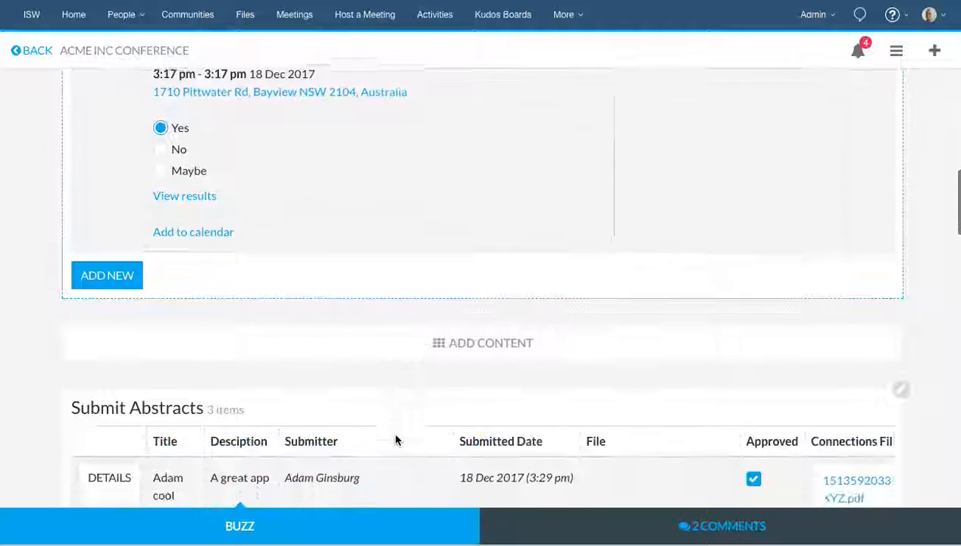
{"action": "left_click", "coordinate": [398, 334]}
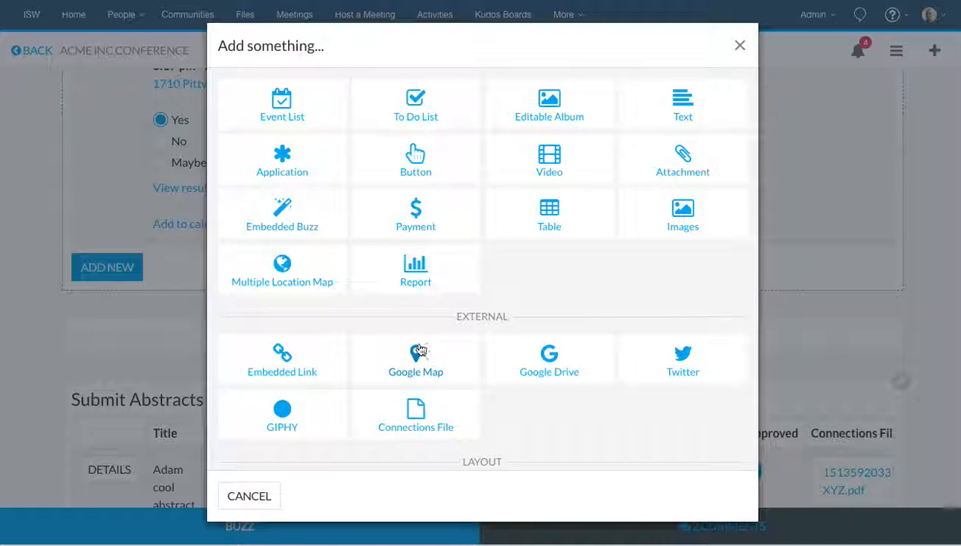
{"action": "left_click", "coordinate": [404, 424]}
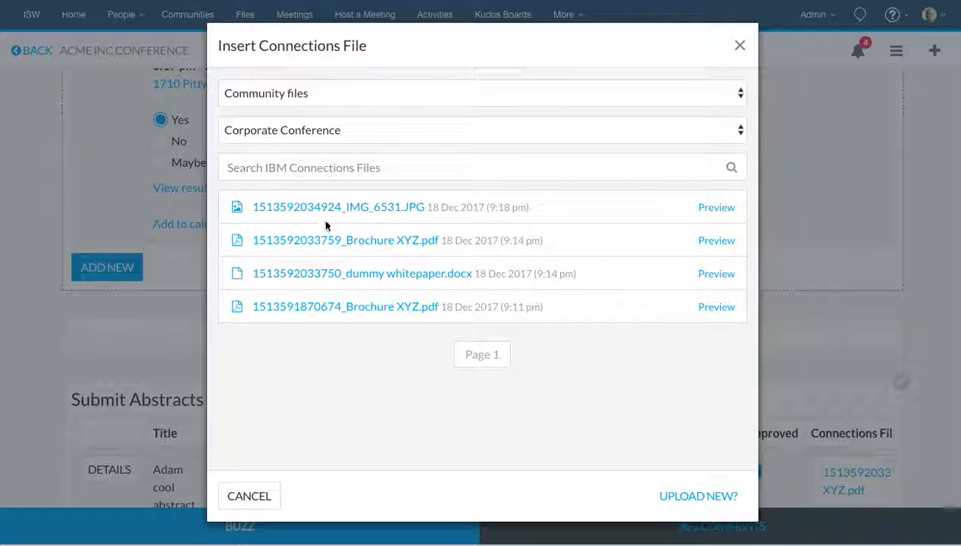
{"action": "left_click", "coordinate": [299, 97]}
{"action": "left_click", "coordinate": [264, 31]}
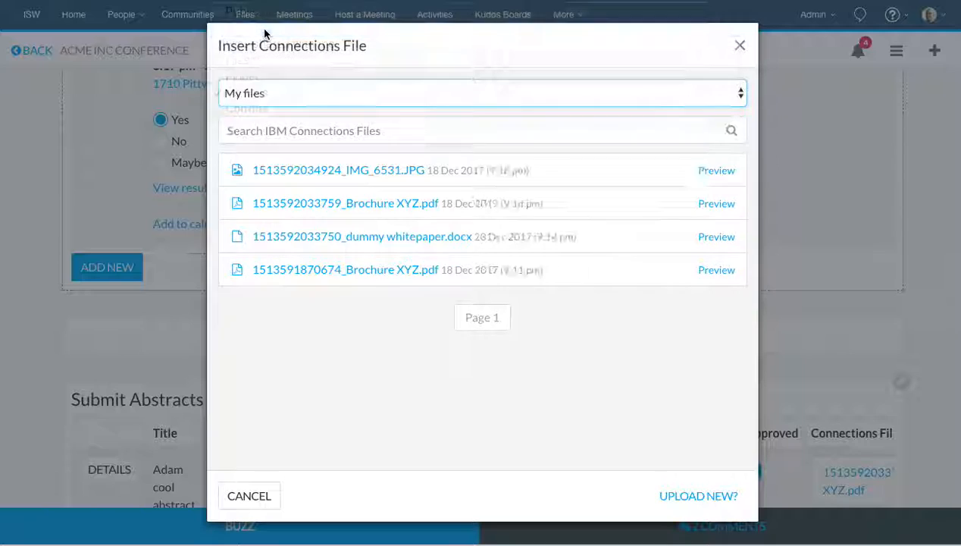
{"action": "scroll", "coordinate": [372, 453], "scroll_direction": "down", "scroll_amount": 1}
{"action": "scroll", "coordinate": [372, 456], "scroll_direction": "down", "scroll_amount": 3}
{"action": "left_click", "coordinate": [285, 348]}
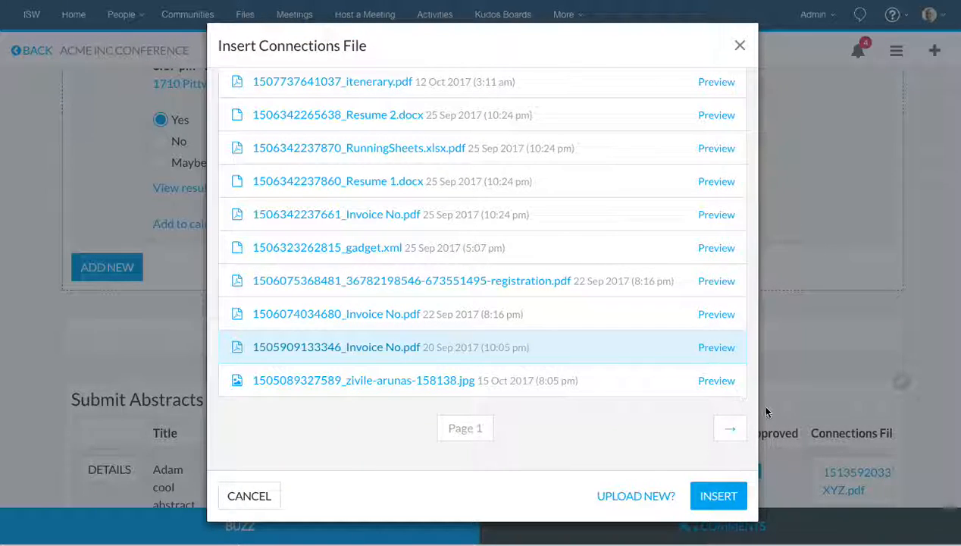
{"action": "left_click", "coordinate": [716, 500]}
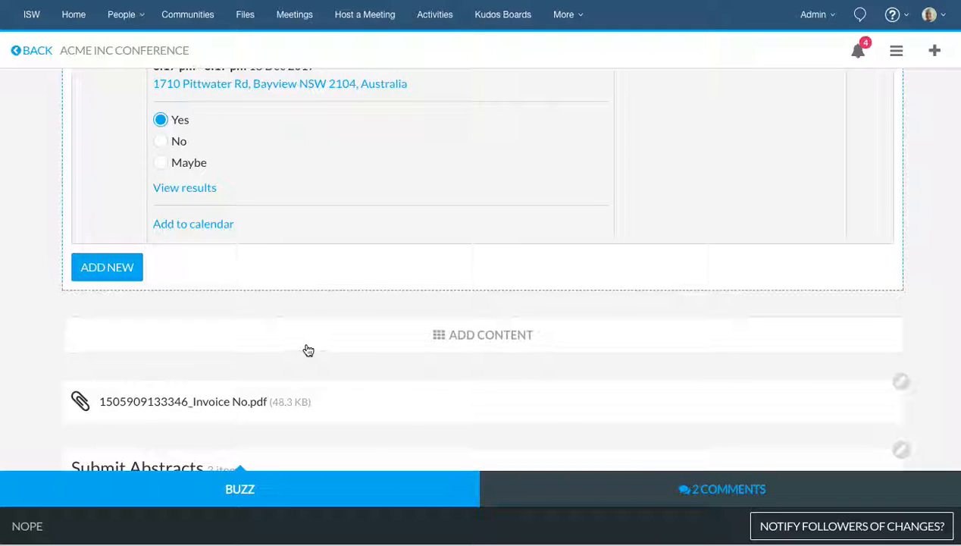
- Open the field settings of the Submit Abstracts table and review its column definitions
{"action": "scroll", "coordinate": [307, 350], "scroll_direction": "down", "scroll_amount": 3}
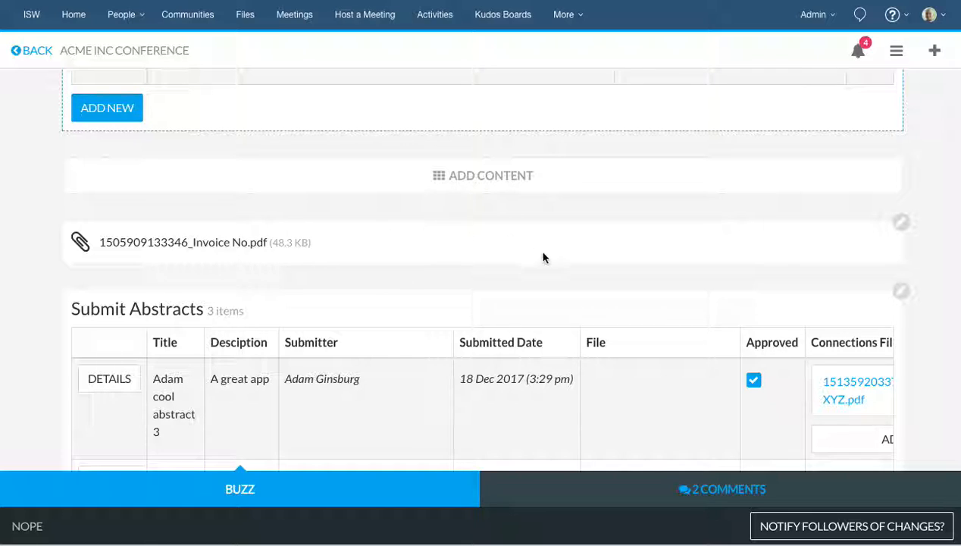
{"action": "scroll", "coordinate": [369, 303], "scroll_direction": "down", "scroll_amount": 2}
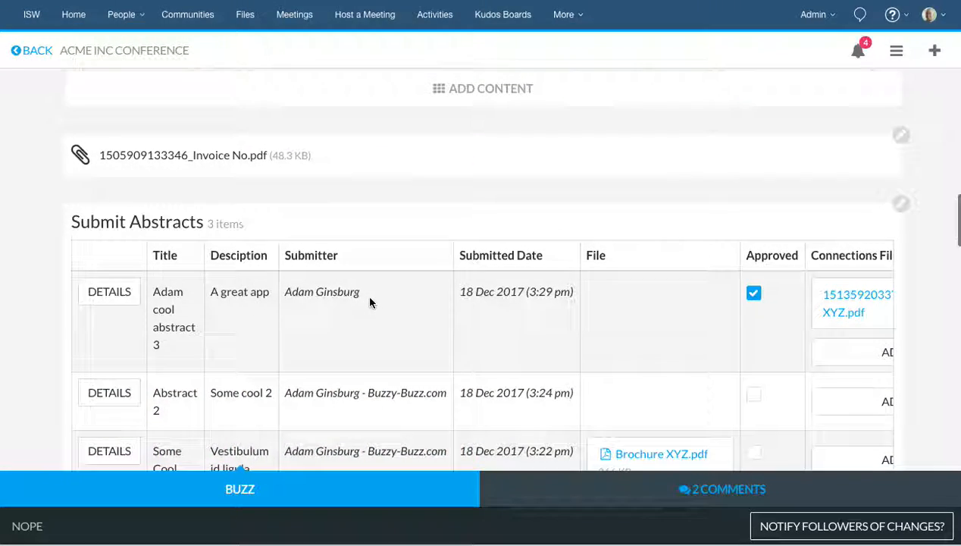
{"action": "scroll", "coordinate": [253, 333], "scroll_direction": "down", "scroll_amount": 3}
{"action": "scroll", "coordinate": [253, 333], "scroll_direction": "up", "scroll_amount": 4}
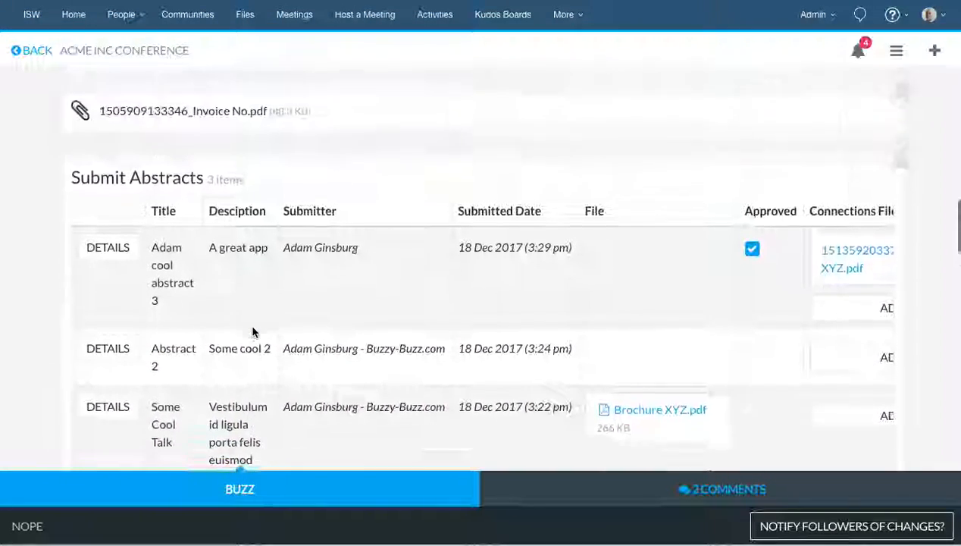
{"action": "left_click", "coordinate": [898, 214]}
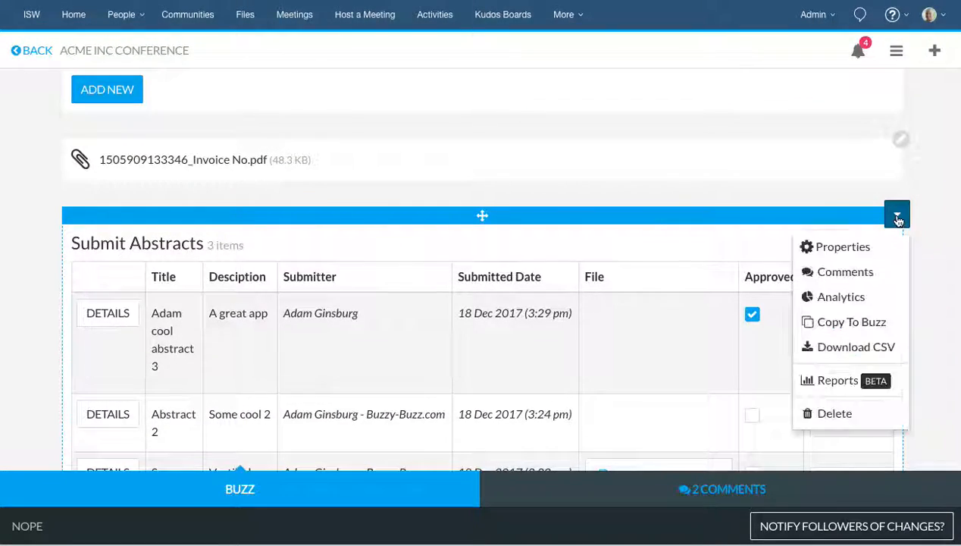
{"action": "left_click", "coordinate": [843, 247]}
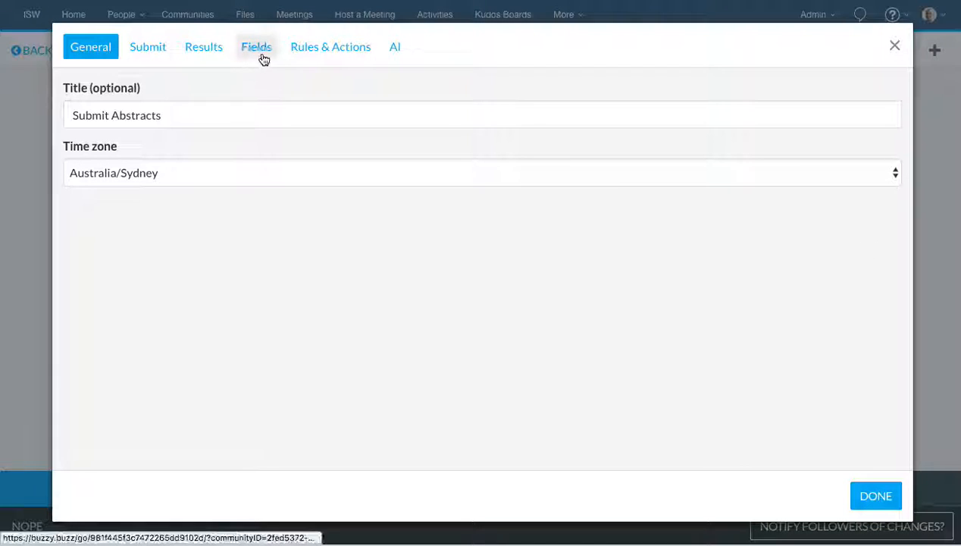
{"action": "left_click", "coordinate": [259, 55]}
{"action": "scroll", "coordinate": [157, 356], "scroll_direction": "down", "scroll_amount": 2}
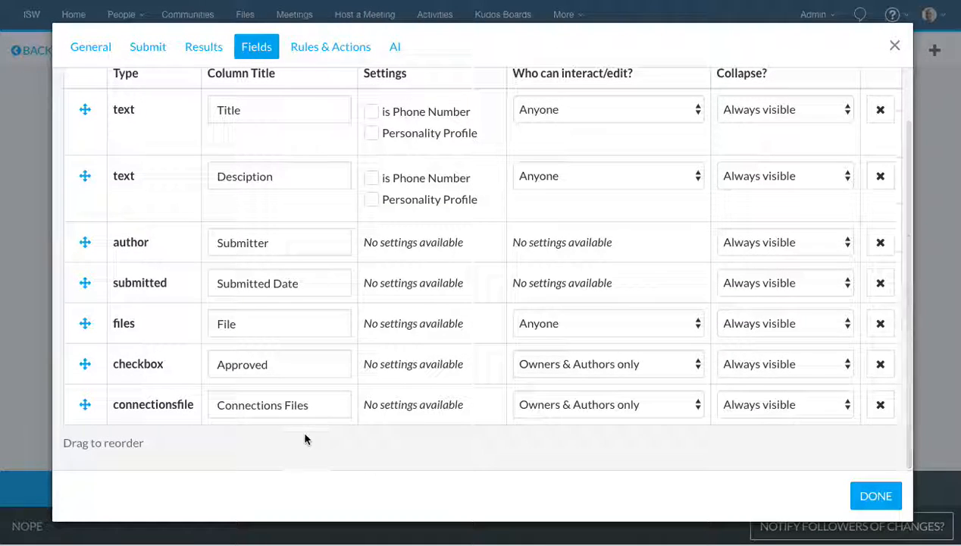
{"action": "scroll", "coordinate": [335, 122], "scroll_direction": "up", "scroll_amount": 2}
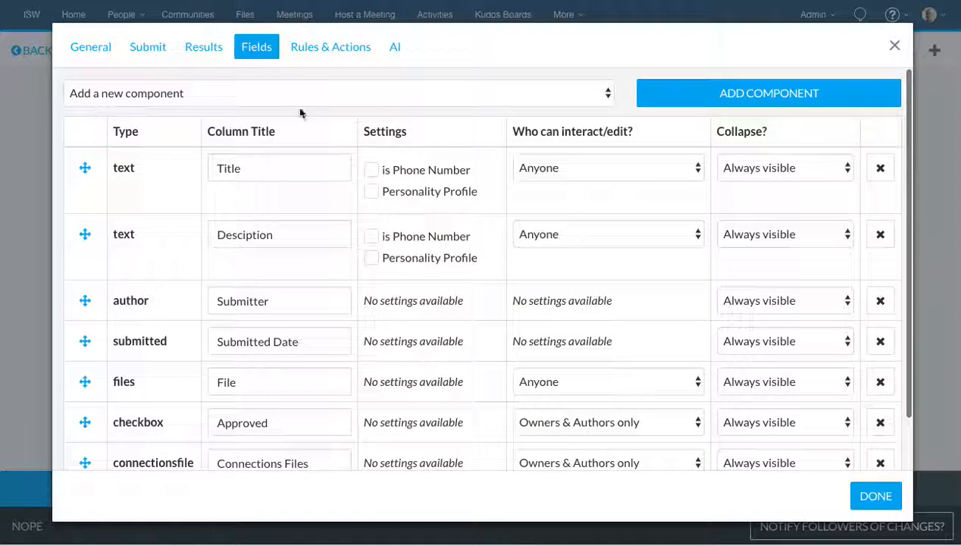
- Examine the available component types and the editing permission choices for the Connections Files column, and close the table properties
{"action": "left_click", "coordinate": [271, 92]}
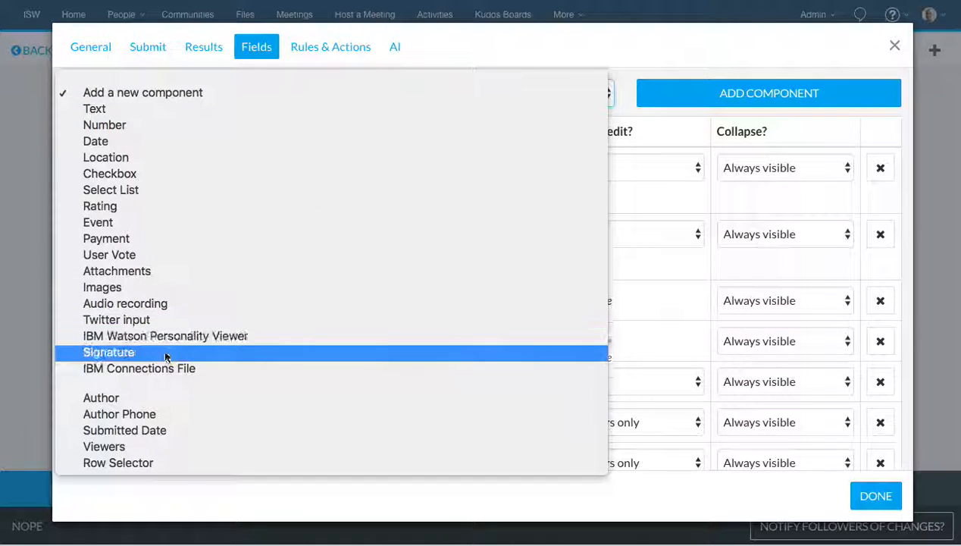
{"action": "left_click", "coordinate": [672, 39]}
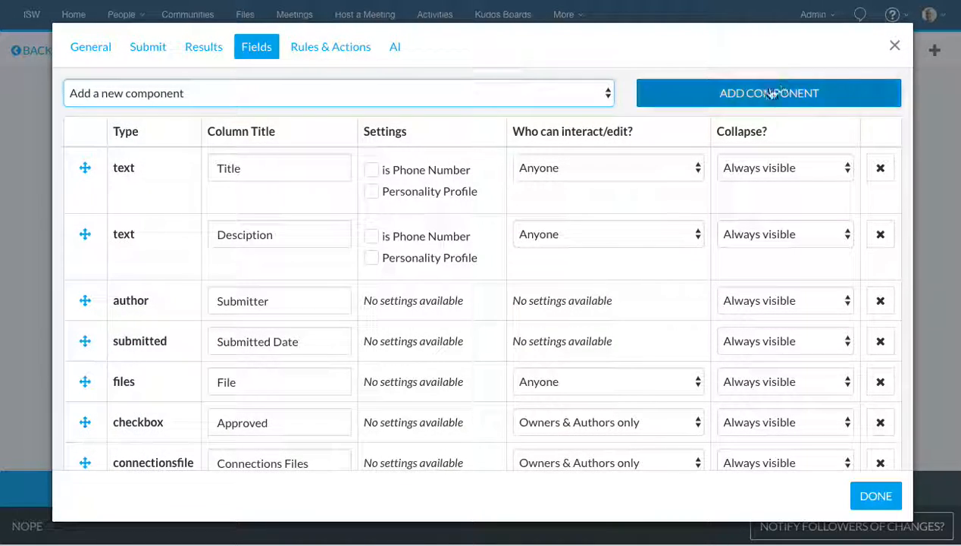
{"action": "scroll", "coordinate": [476, 275], "scroll_direction": "down", "scroll_amount": 2}
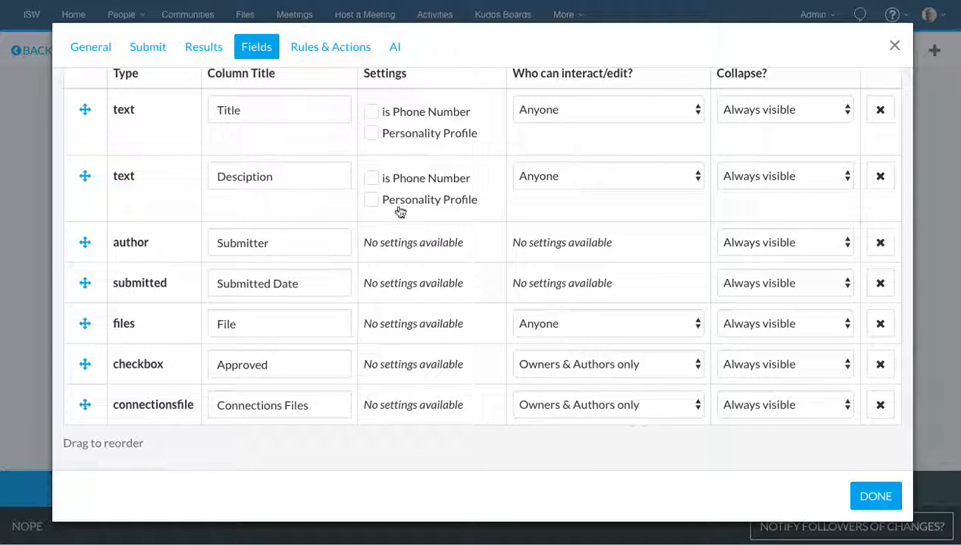
{"action": "left_click", "coordinate": [602, 413]}
{"action": "left_click", "coordinate": [389, 457]}
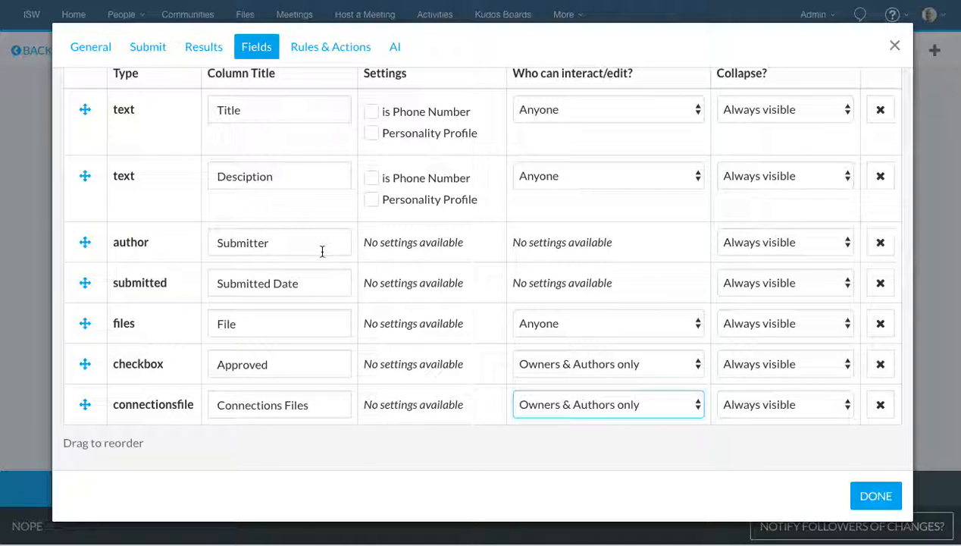
{"action": "scroll", "coordinate": [320, 248], "scroll_direction": "up", "scroll_amount": 2}
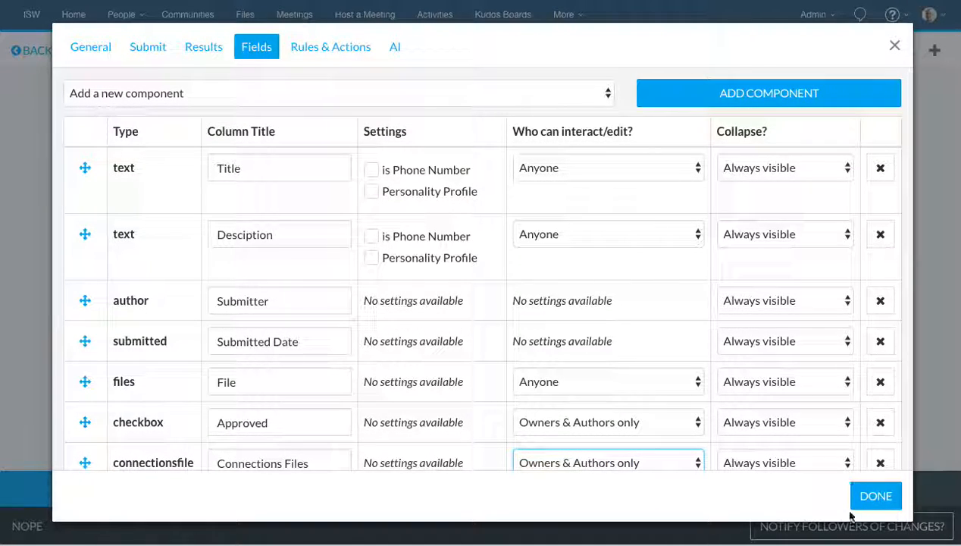
{"action": "left_click", "coordinate": [871, 503]}
- Start a new item in the Submit Abstracts table with the title Abstract 4
{"action": "scroll", "coordinate": [353, 357], "scroll_direction": "down", "scroll_amount": 5}
{"action": "scroll", "coordinate": [353, 357], "scroll_direction": "down", "scroll_amount": 1}
{"action": "left_click", "coordinate": [135, 390]}
{"action": "left_click", "coordinate": [340, 97]}
{"action": "type", "text": "Abstract 4"}
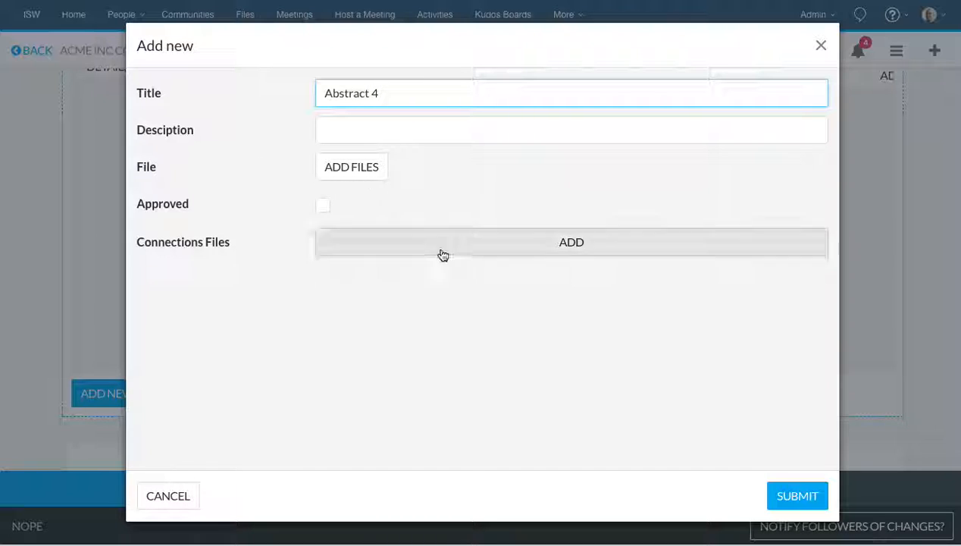
- Set up a new upload for the item's Connections Files field, shared with the Corporate Conference community
{"action": "left_click", "coordinate": [419, 253]}
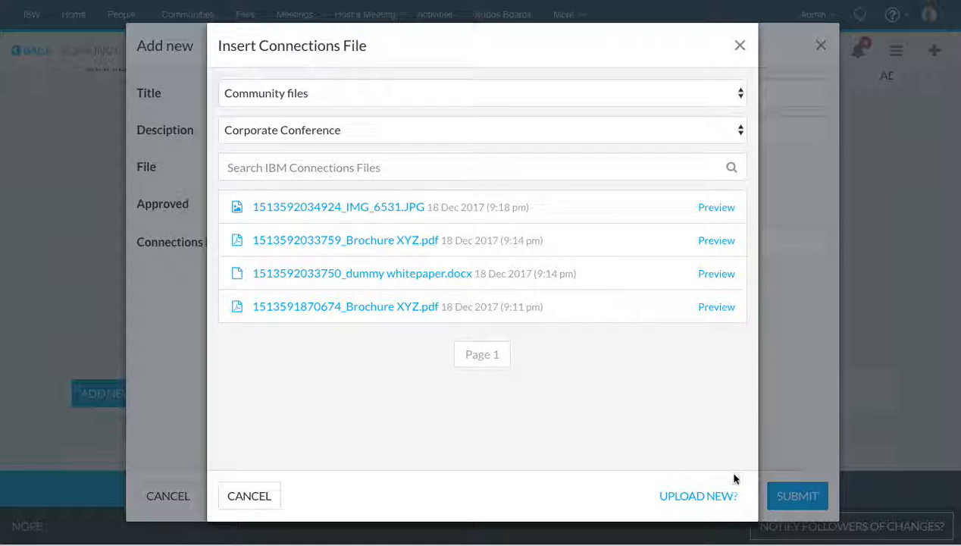
{"action": "left_click", "coordinate": [703, 500]}
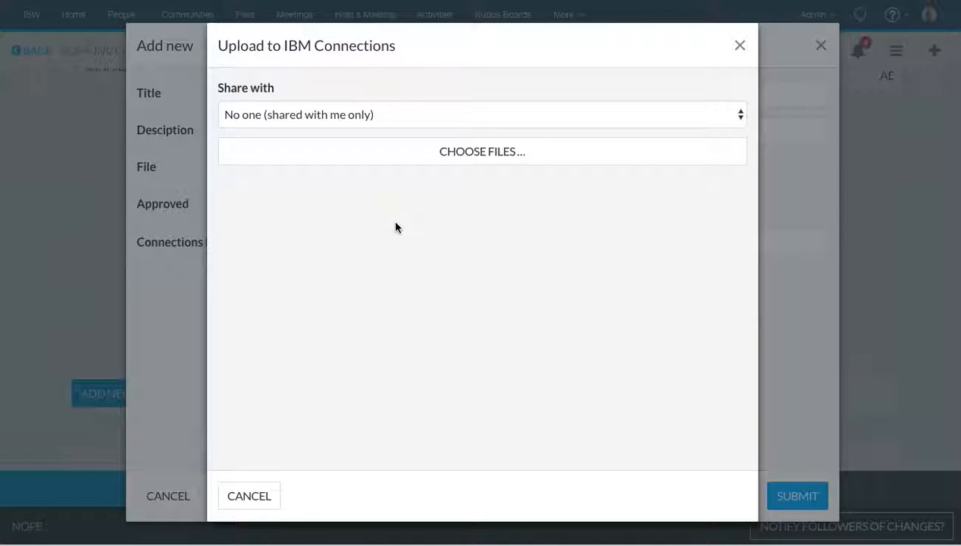
{"action": "left_click", "coordinate": [295, 115]}
{"action": "left_click", "coordinate": [290, 132]}
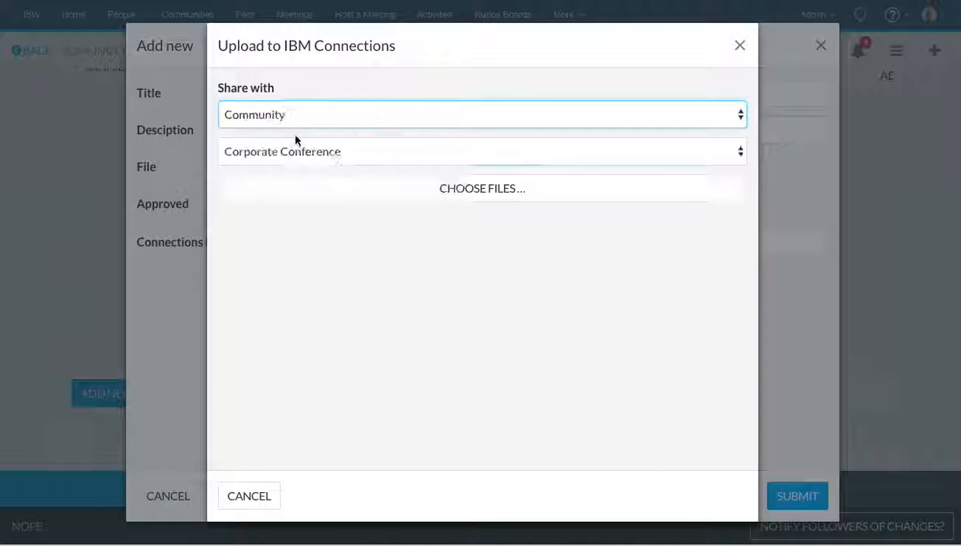
- Upload Menu.docx and Trip Journal.pdf from the dummyfiles folder and insert them into the item's Connections Files field
{"action": "left_click", "coordinate": [361, 191]}
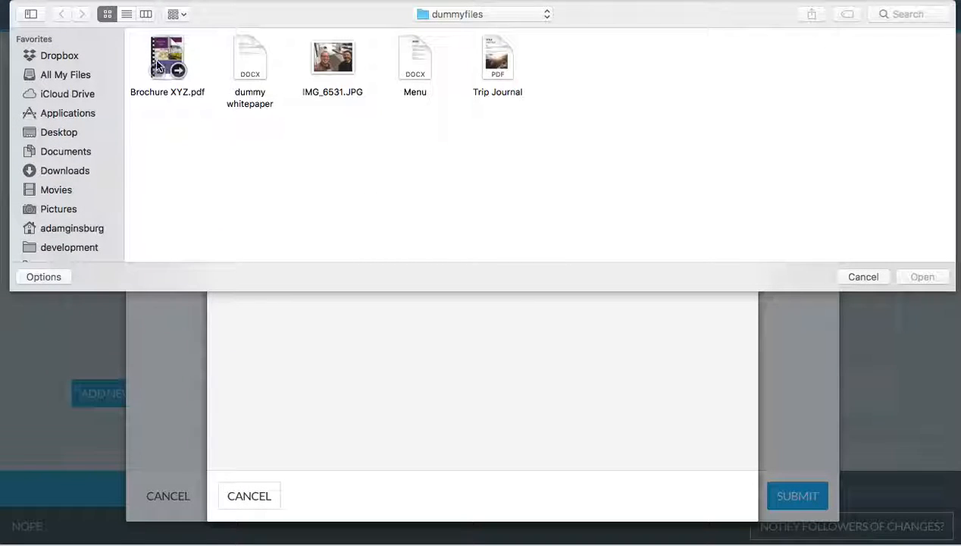
{"action": "left_click", "coordinate": [407, 49]}
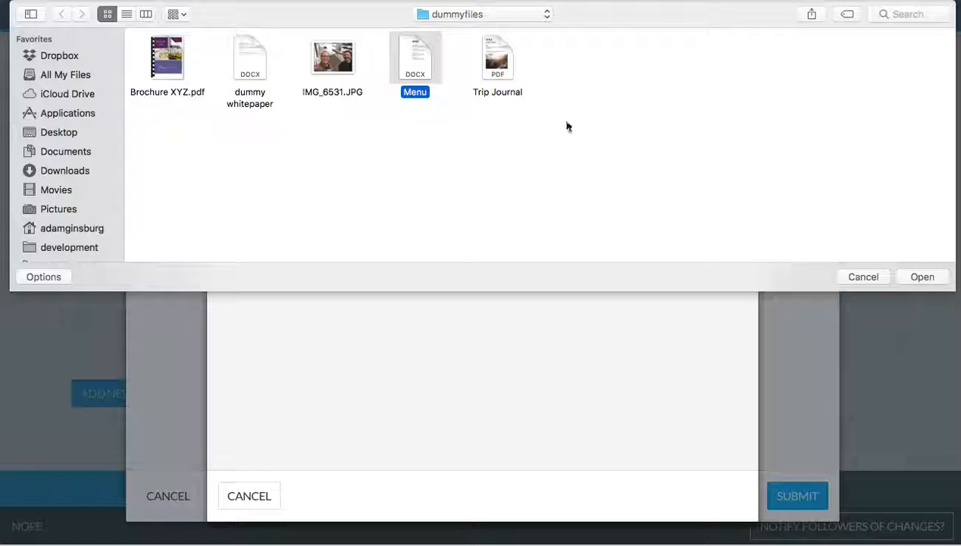
{"action": "left_click", "coordinate": [501, 69], "text": "super"}
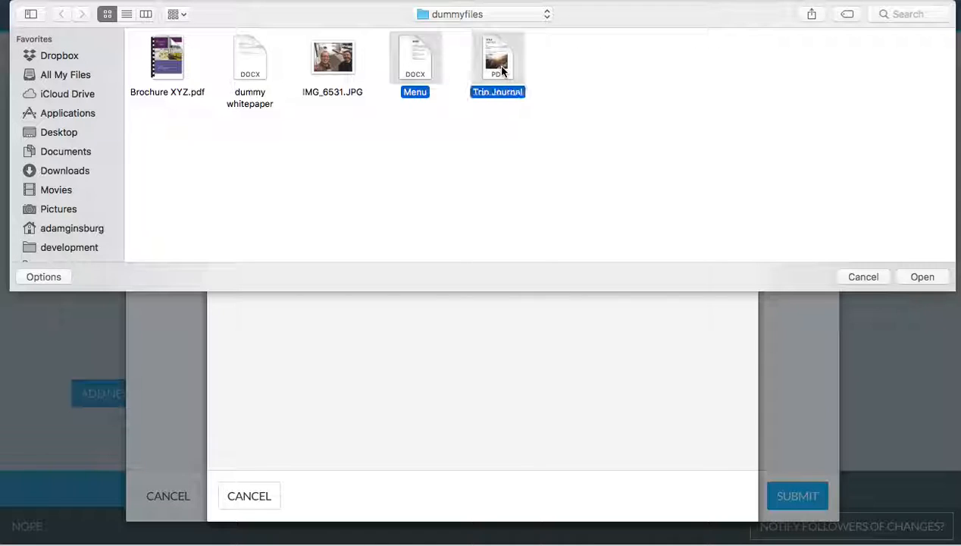
{"action": "left_click", "coordinate": [922, 277]}
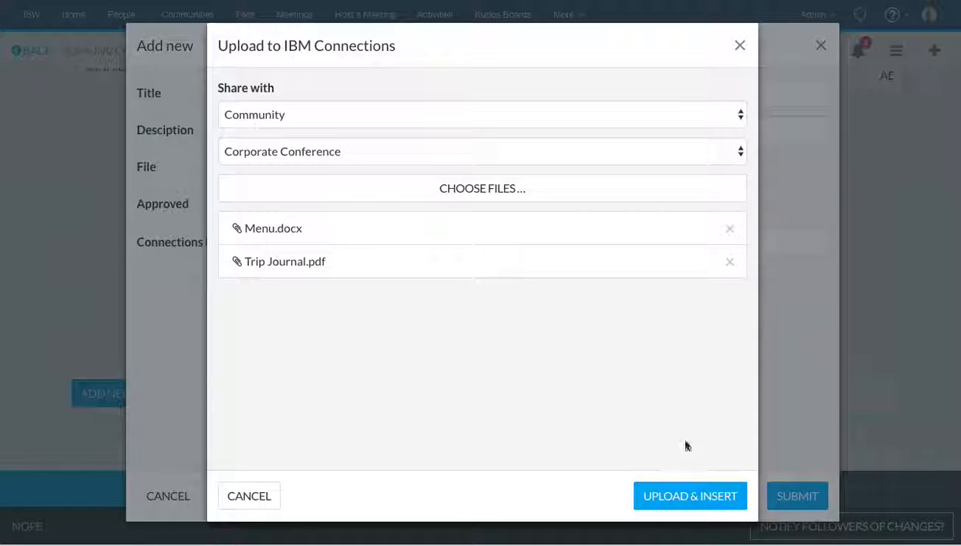
{"action": "left_click", "coordinate": [677, 505]}
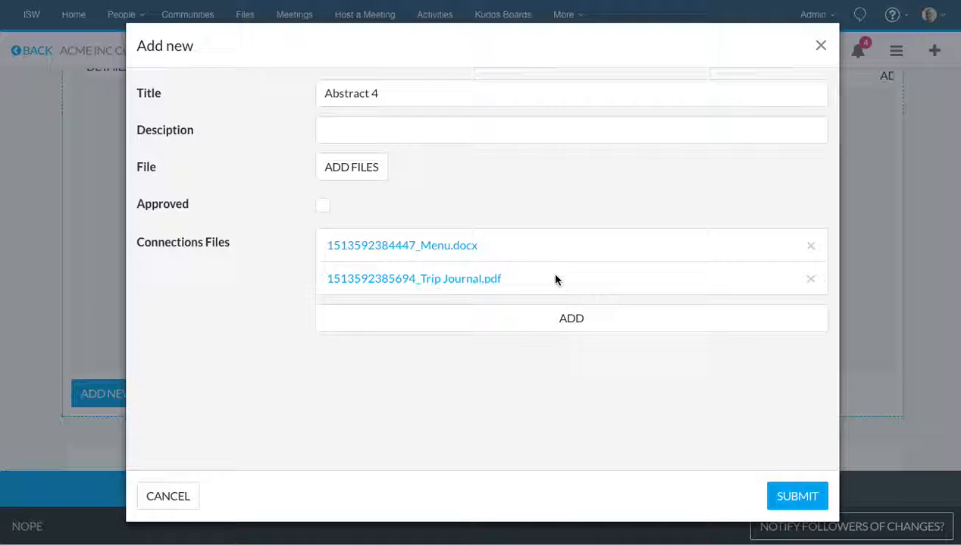
- Submit the Abstract 4 item and check its row in the Submit Abstracts table
{"action": "left_click", "coordinate": [794, 497]}
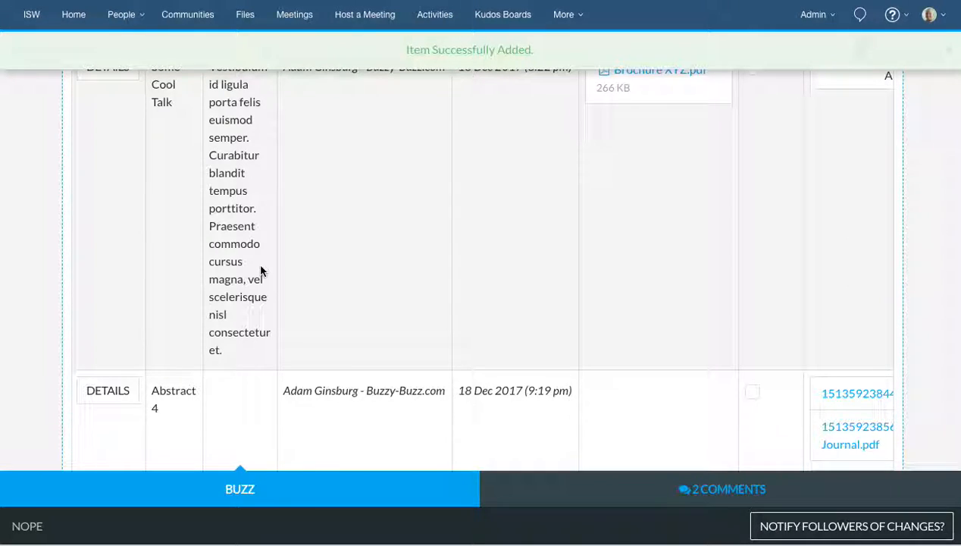
{"action": "scroll", "coordinate": [259, 268], "scroll_direction": "down", "scroll_amount": 4}
{"action": "scroll", "coordinate": [334, 231], "scroll_direction": "up", "scroll_amount": 1}
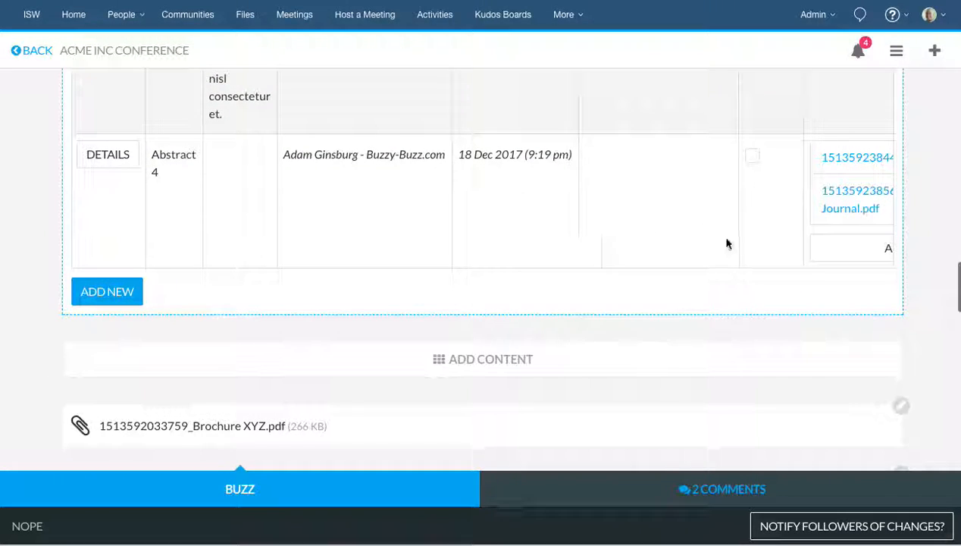
{"action": "scroll", "coordinate": [725, 218], "scroll_direction": "right", "scroll_amount": 3}
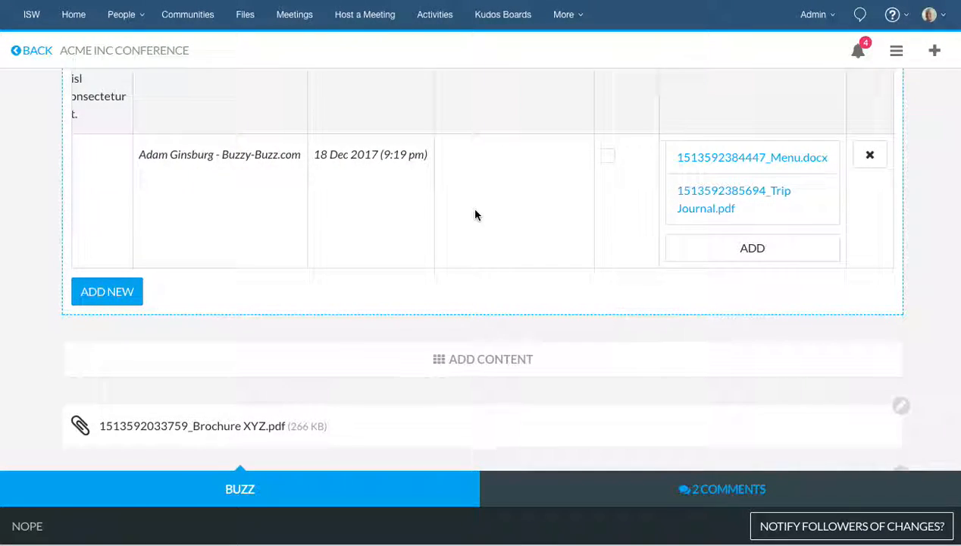
{"action": "scroll", "coordinate": [475, 214], "scroll_direction": "left", "scroll_amount": 3}
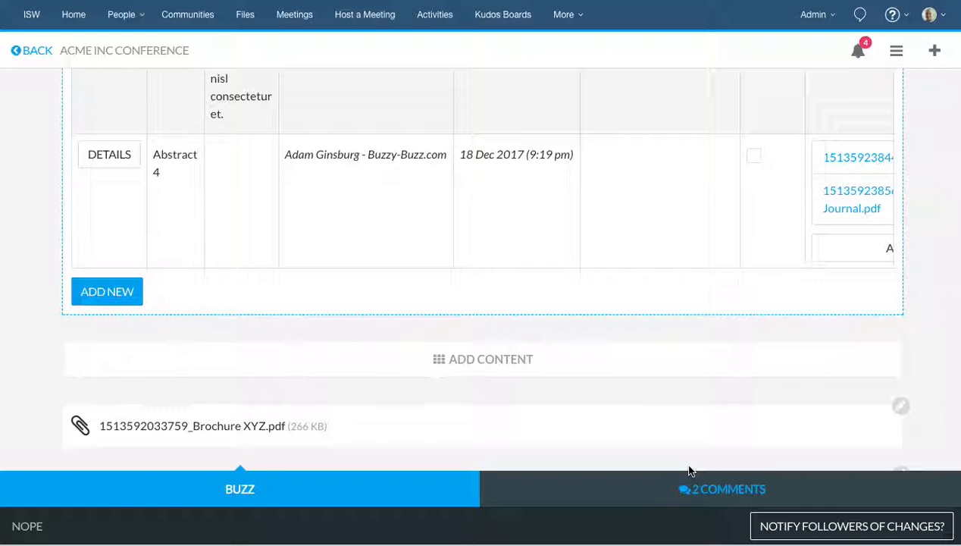
{"action": "left_click", "coordinate": [701, 487]}
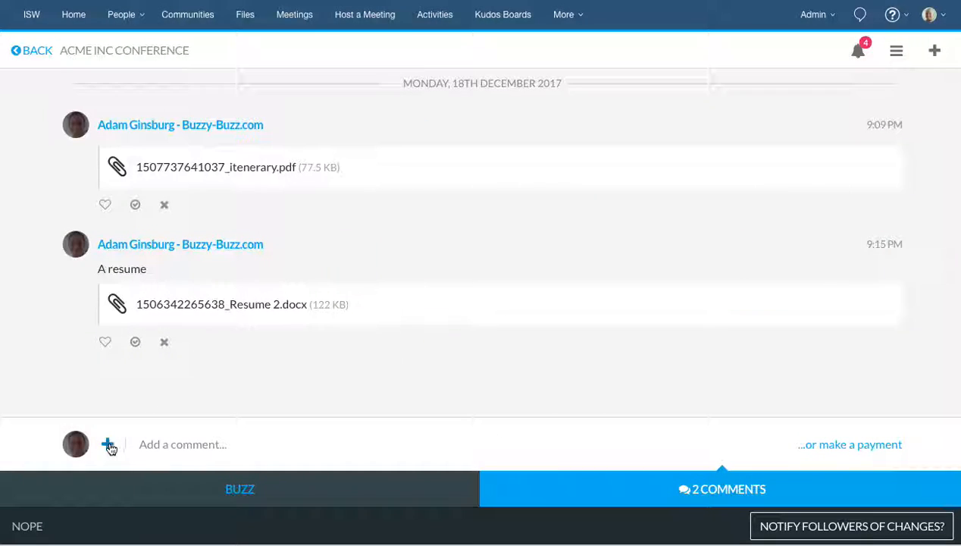
{"action": "left_click", "coordinate": [107, 445]}
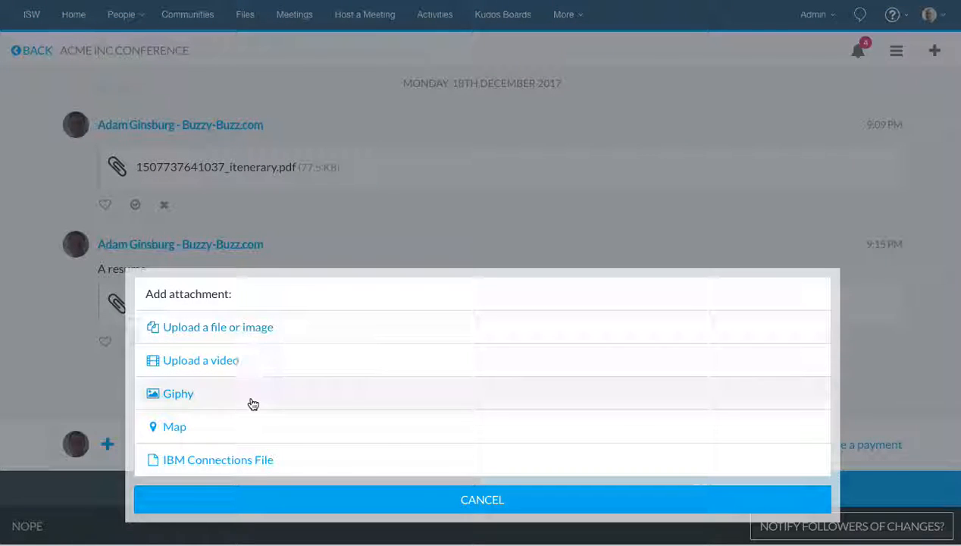
{"action": "left_click", "coordinate": [257, 460]}
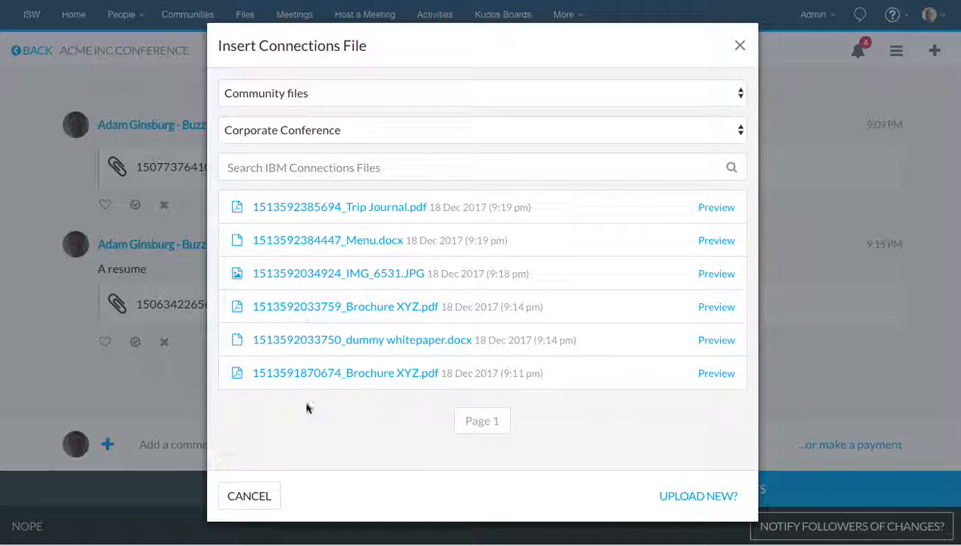
{"action": "left_click", "coordinate": [331, 218]}
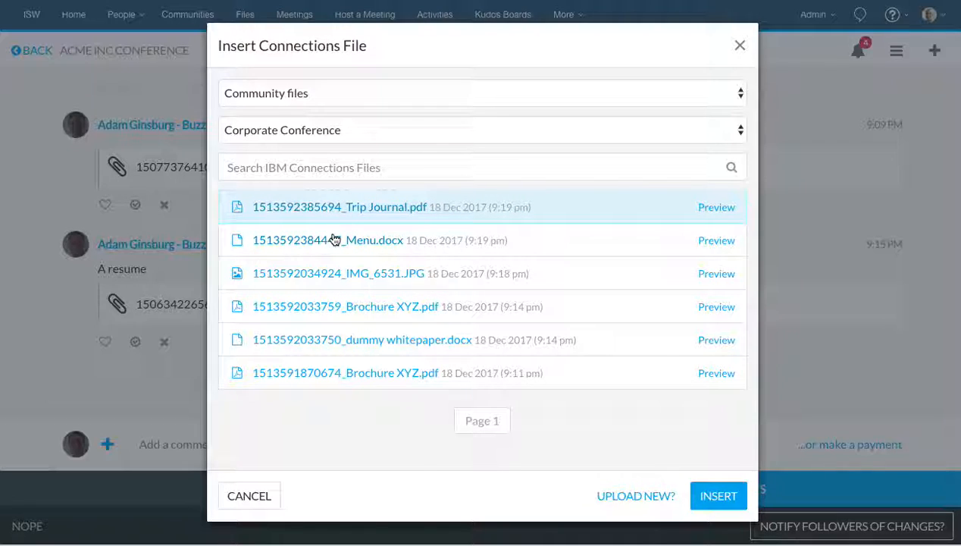
{"action": "left_click", "coordinate": [718, 496]}
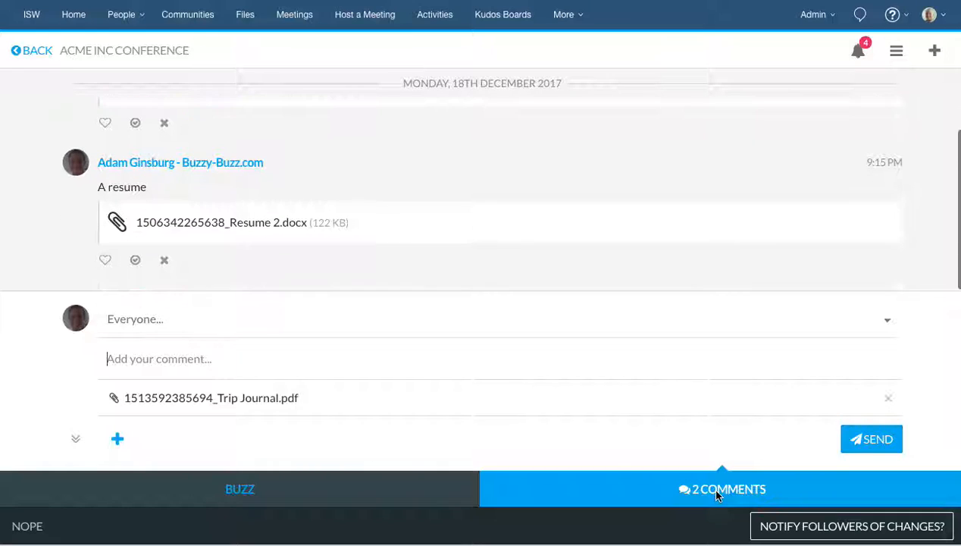
- Enter the comment text "please check Trip Journal" and send the comment with its attachment to everyone
{"action": "left_click", "coordinate": [152, 356]}
{"action": "type", "text": "pelas"}
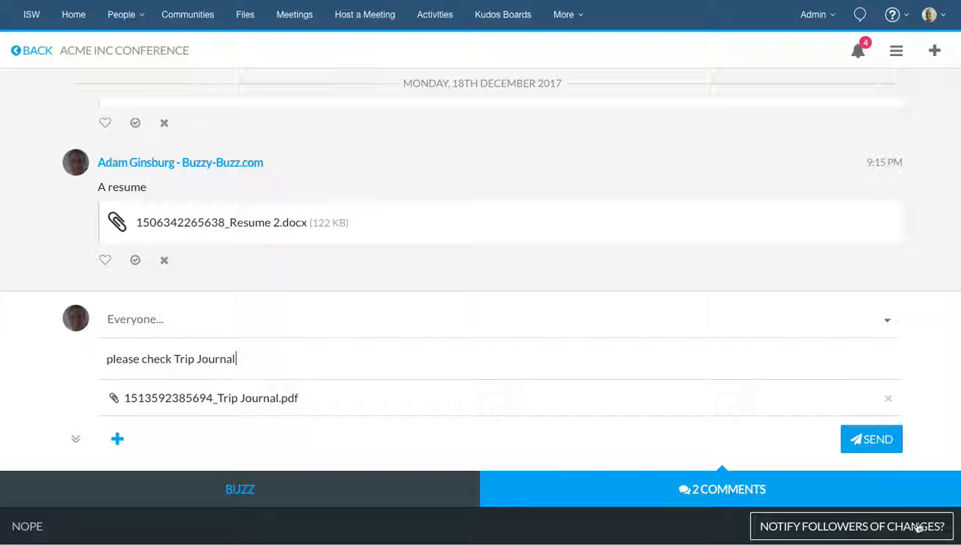
{"action": "left_click", "coordinate": [881, 446]}
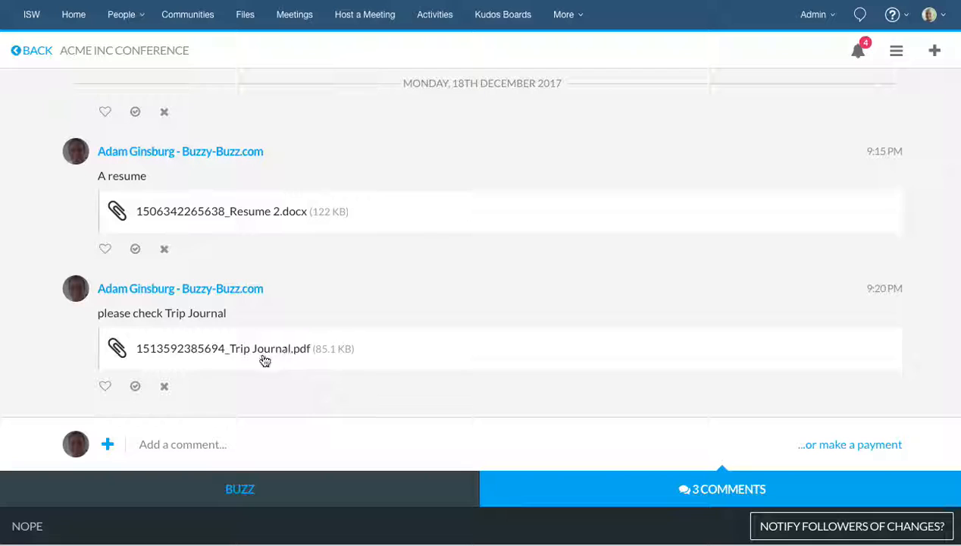
{"action": "scroll", "coordinate": [292, 350], "scroll_direction": "up", "scroll_amount": 1}
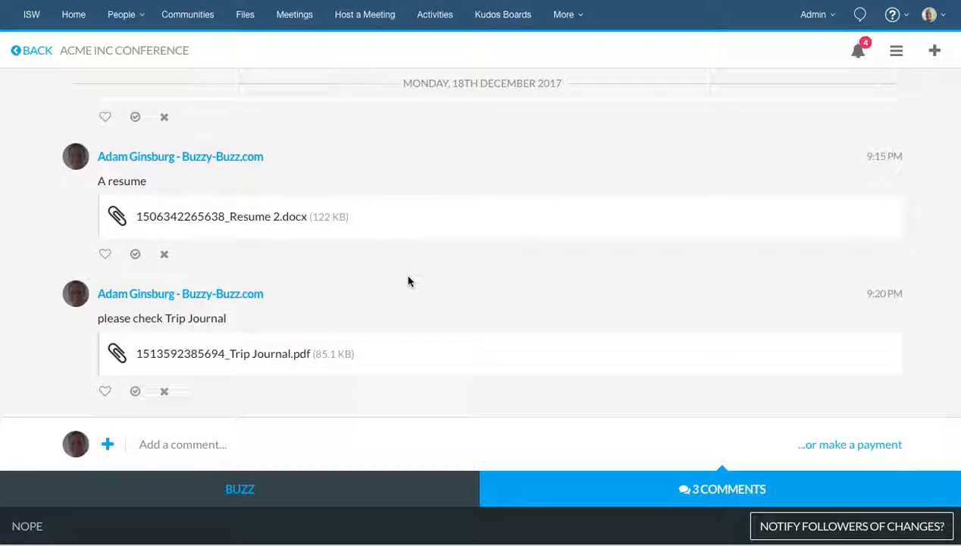